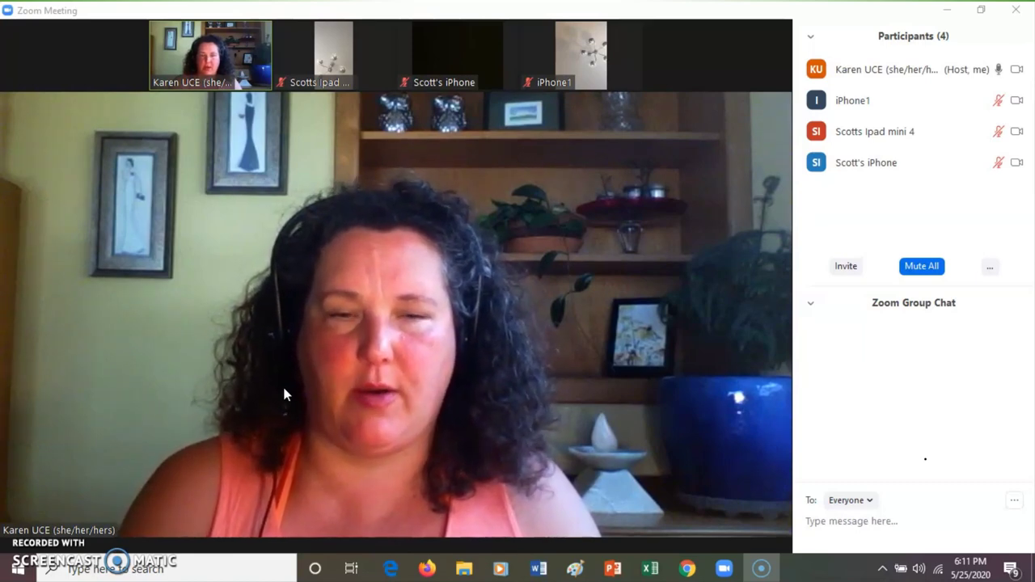
Bring the May10SermonAskeyBrooks presentation, on its 'Everyone is Welcome' slide, forward from the Zoom meeting
{"action": "left_click", "coordinate": [687, 398]}
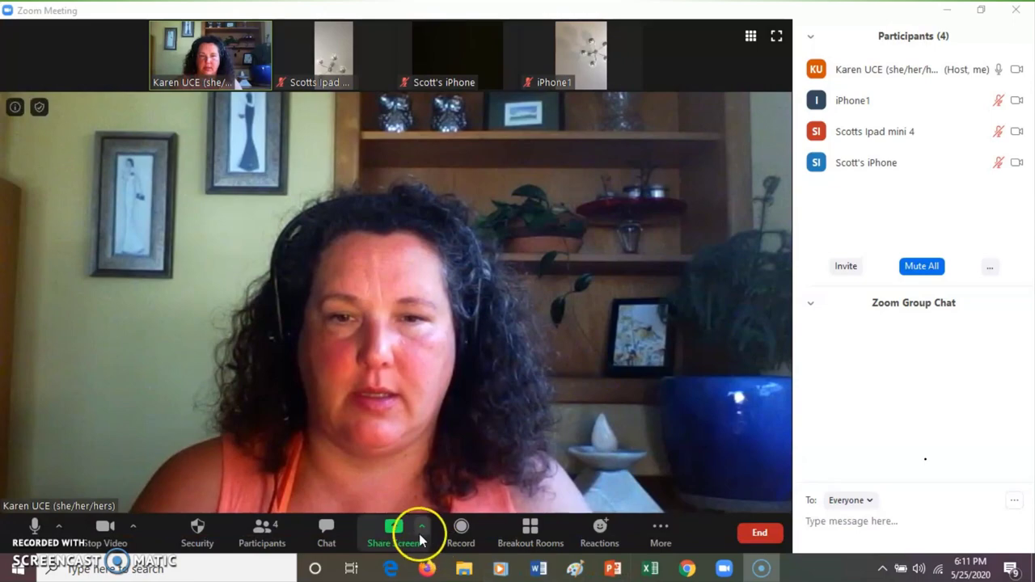
{"action": "left_click", "coordinate": [614, 571]}
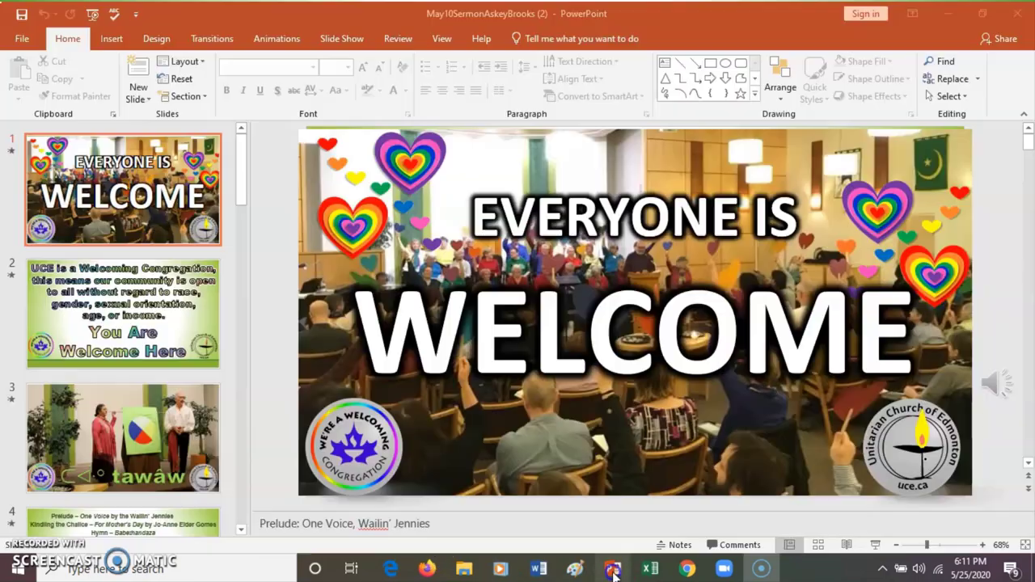
In Set Up Slide Show, choose show type 'Browsed by an individual (window)' and confirm
{"action": "left_click", "coordinate": [351, 41]}
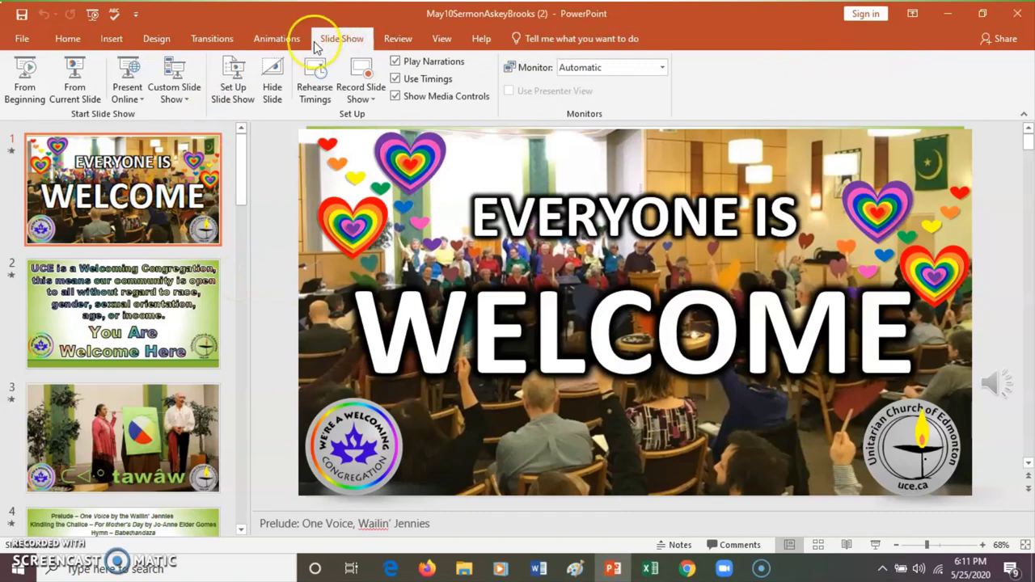
{"action": "left_click", "coordinate": [240, 91]}
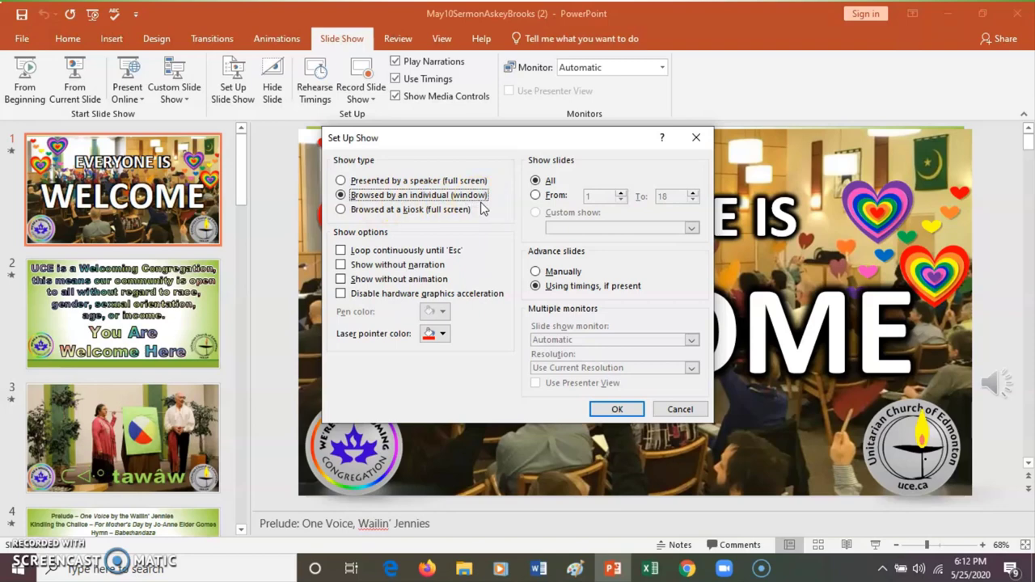
{"action": "left_click", "coordinate": [613, 409]}
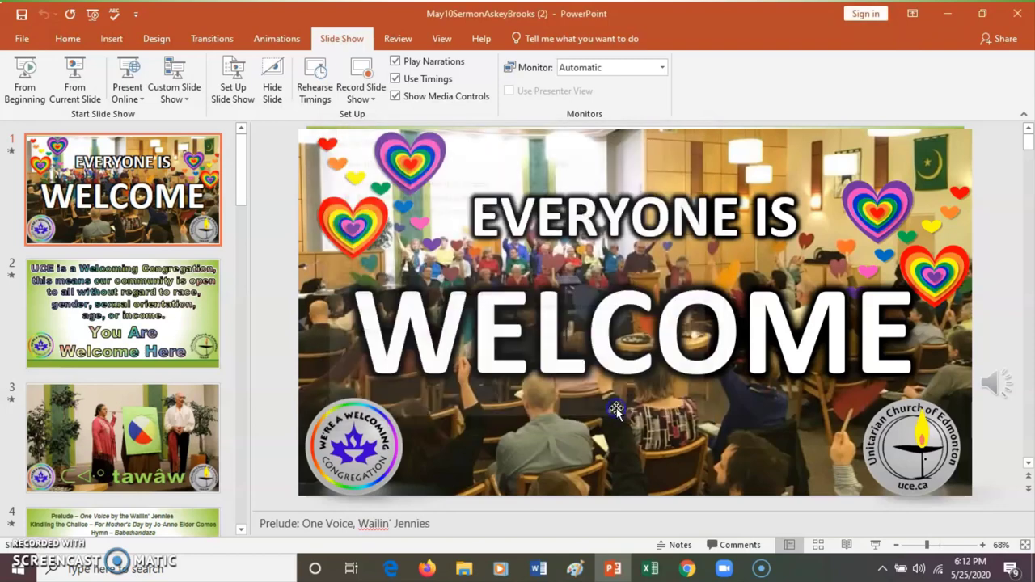
{"action": "left_click", "coordinate": [724, 569]}
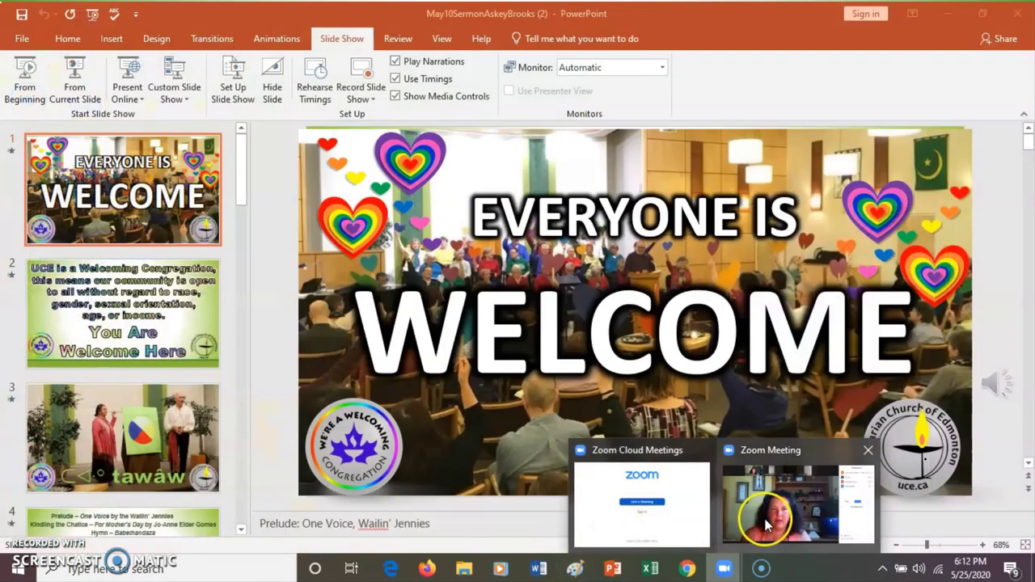
{"action": "left_click", "coordinate": [767, 525]}
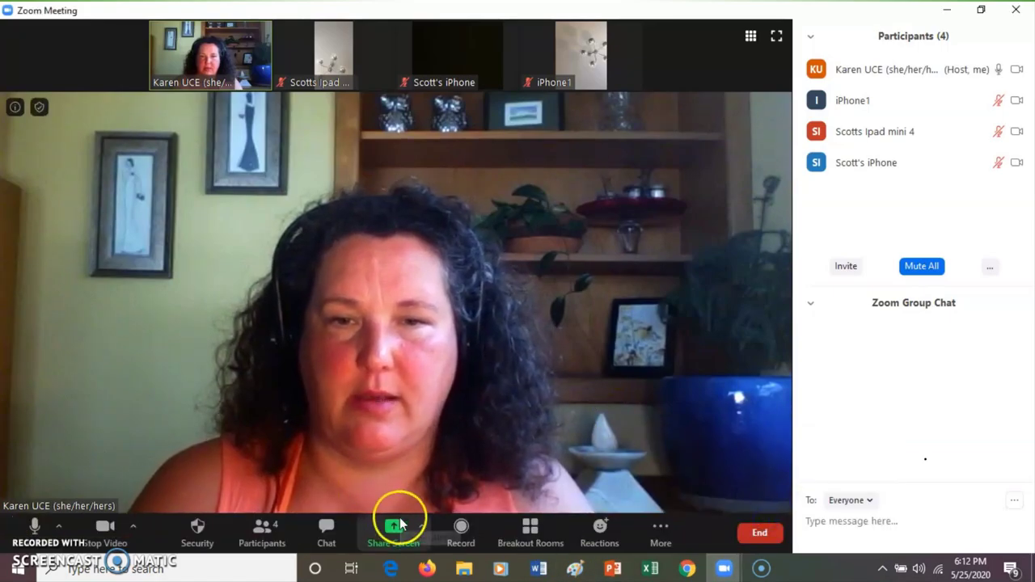
{"action": "left_click", "coordinate": [395, 530]}
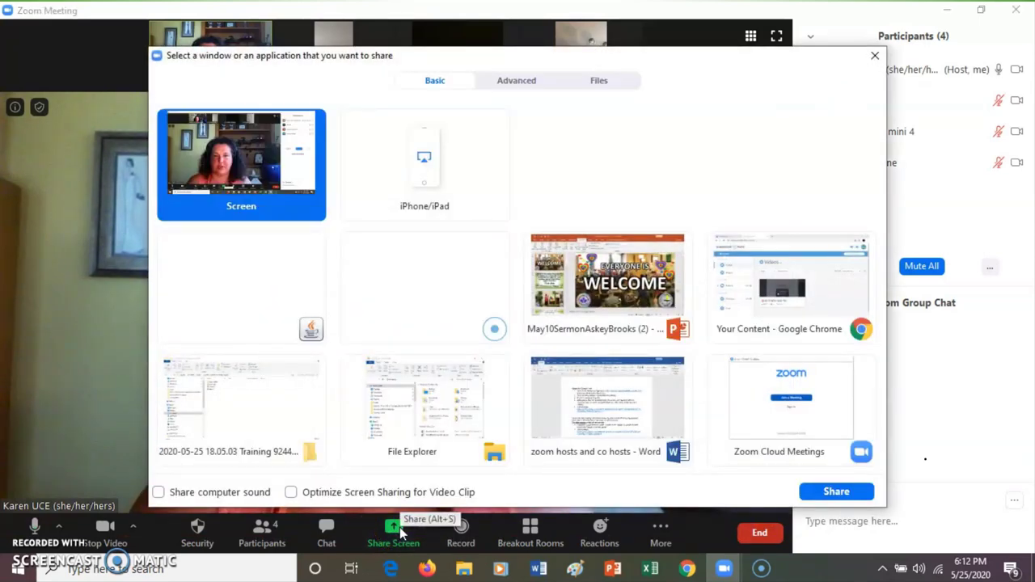
{"action": "double_click", "coordinate": [634, 283]}
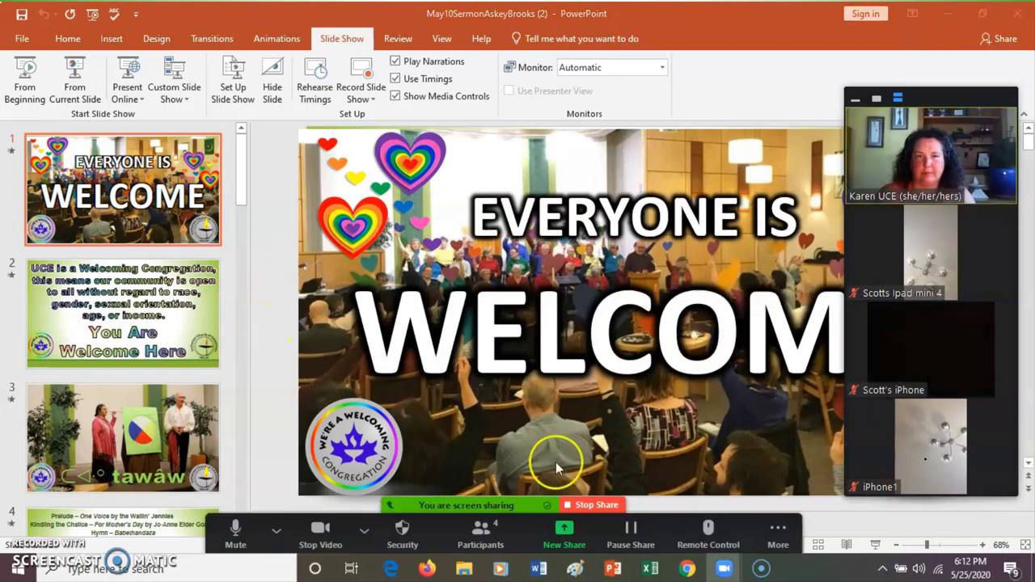
{"action": "left_click", "coordinate": [600, 503]}
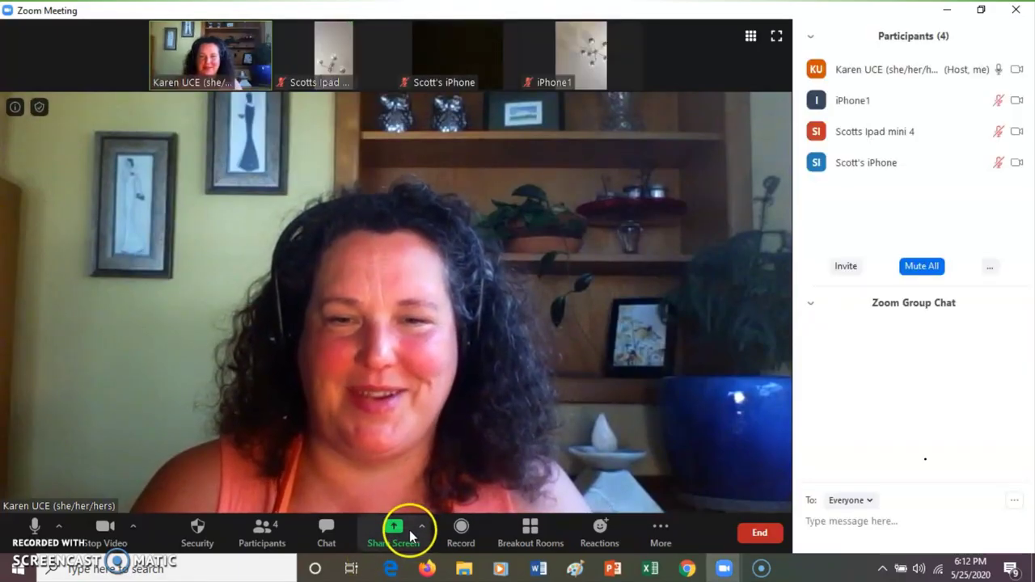
{"action": "left_click", "coordinate": [613, 571]}
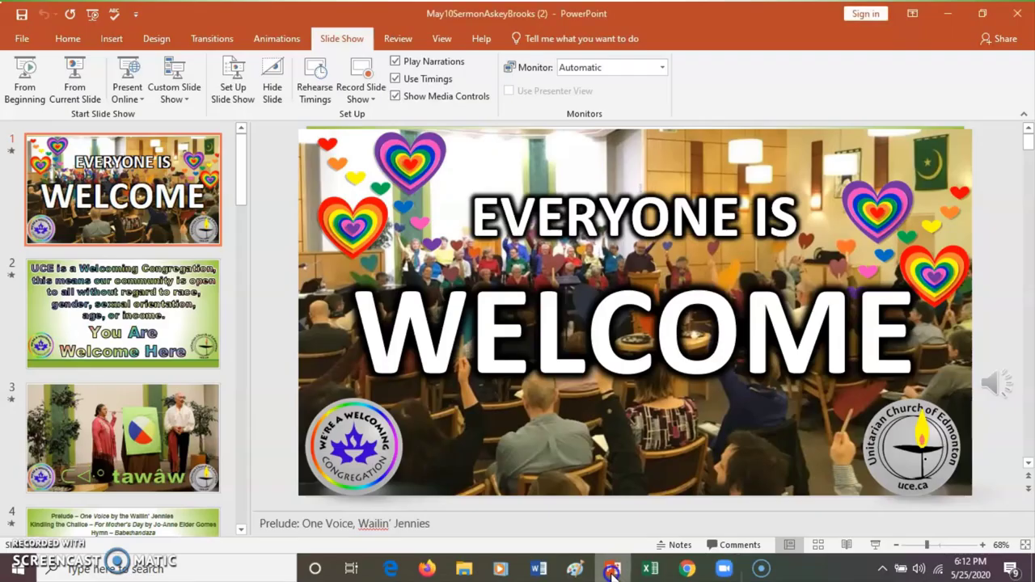
Run the slideshow From Beginning in its window, then return to the Zoom Meeting window
{"action": "left_click", "coordinate": [27, 89]}
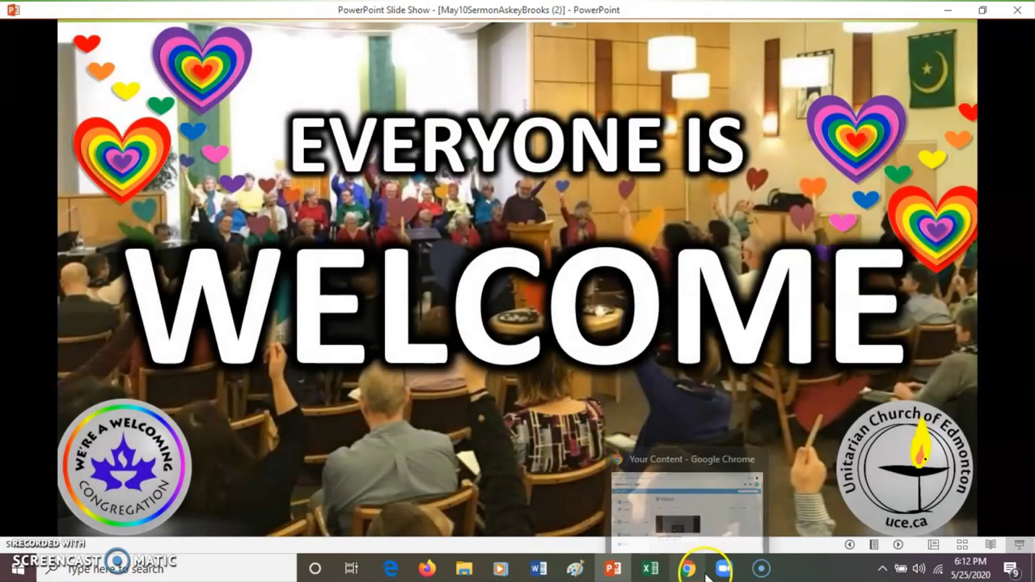
{"action": "mouse_move", "coordinate": [759, 571]}
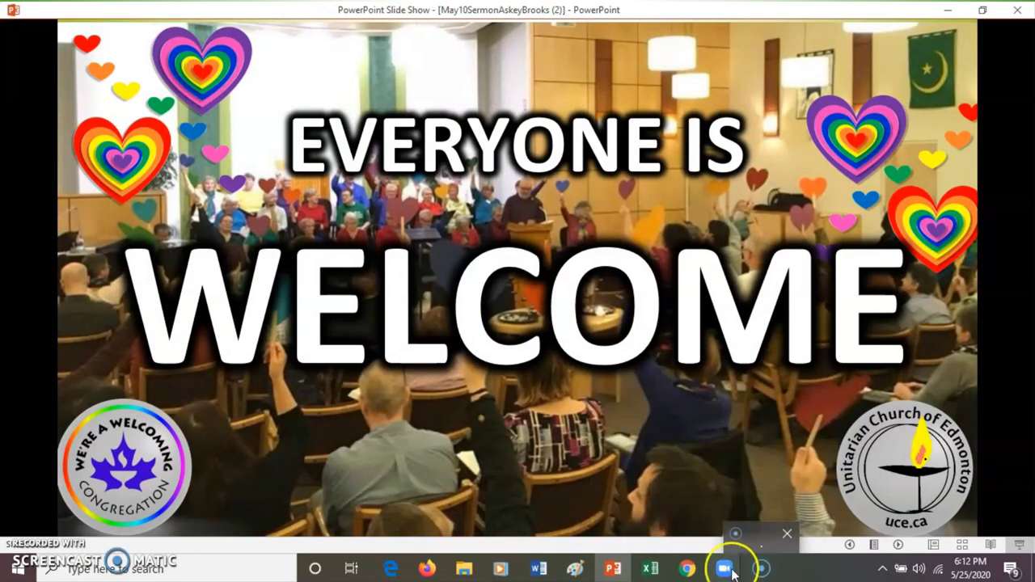
{"action": "left_click", "coordinate": [774, 528]}
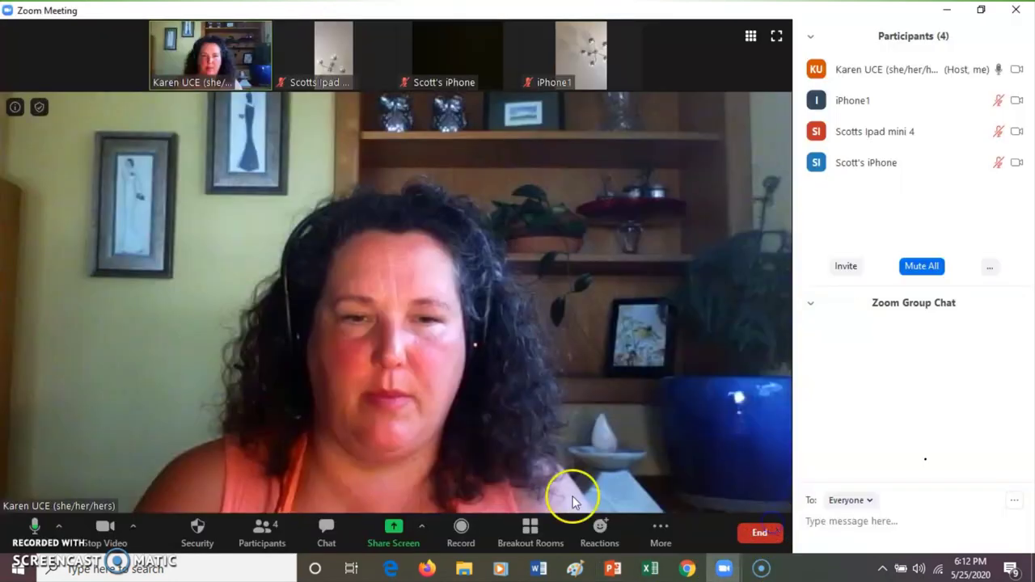
Share the PowerPoint Slide Show window in Zoom with Share computer sound ticked
{"action": "left_click", "coordinate": [396, 535]}
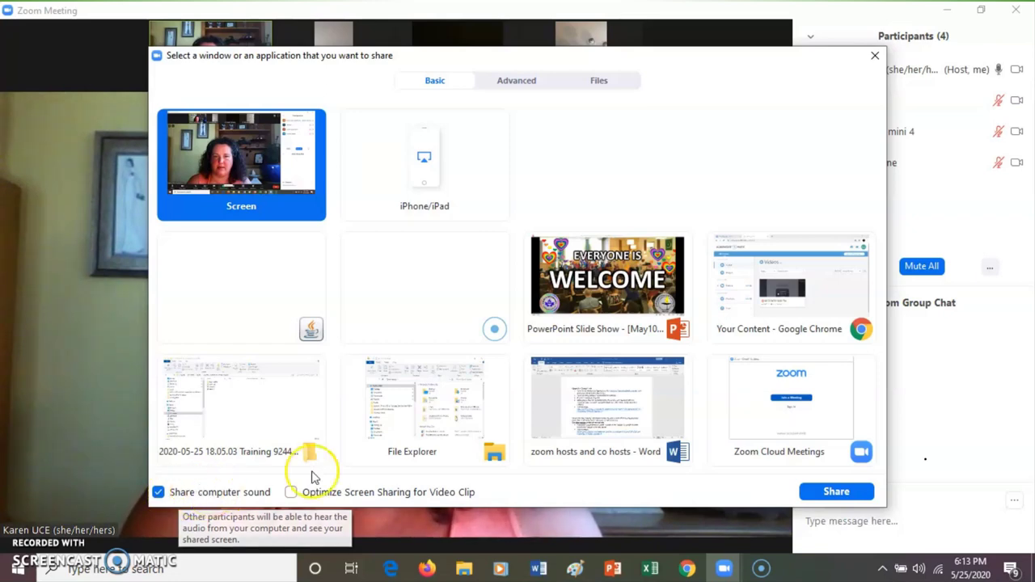
{"action": "left_click", "coordinate": [615, 271]}
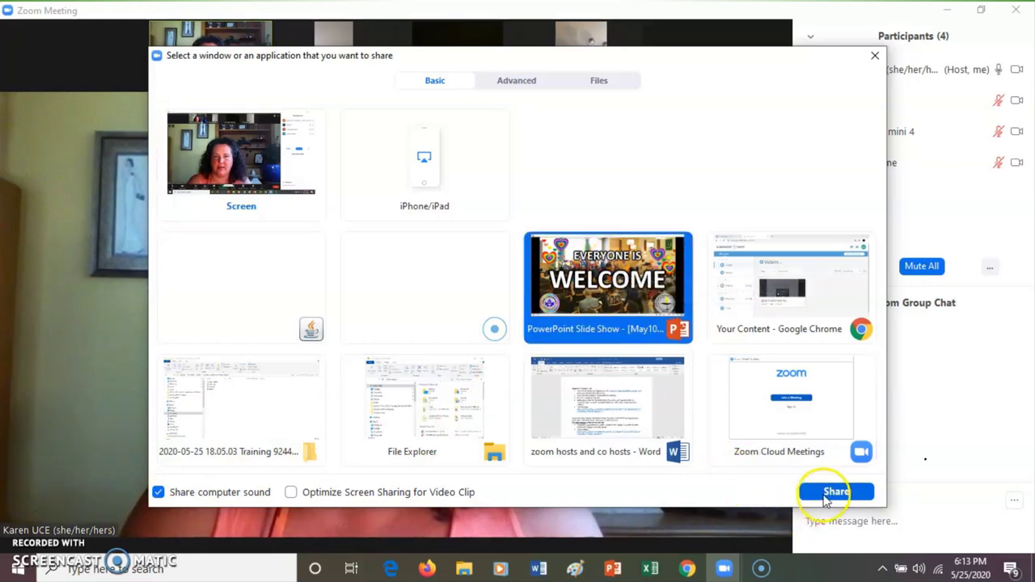
{"action": "left_click", "coordinate": [827, 495]}
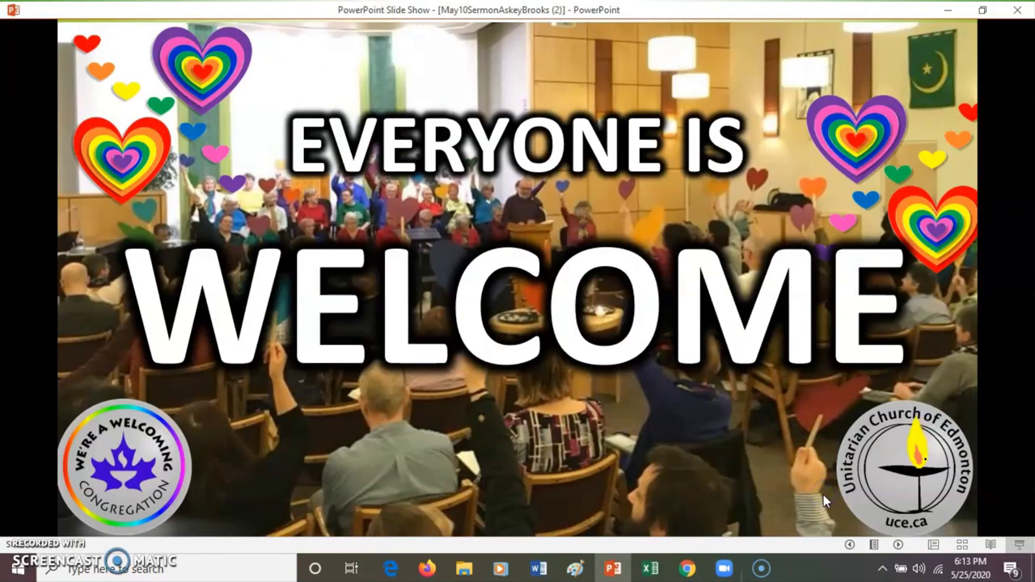
Restore down the slide show window and bring the 'zoom hosts and co hosts' Word notes forward
{"action": "left_click", "coordinate": [983, 11]}
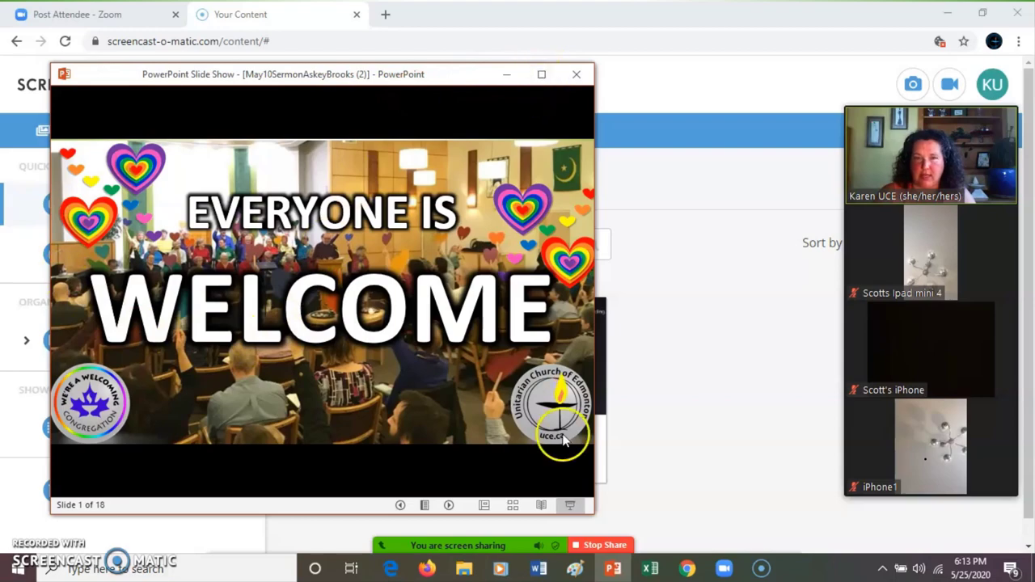
{"action": "left_click", "coordinate": [539, 569]}
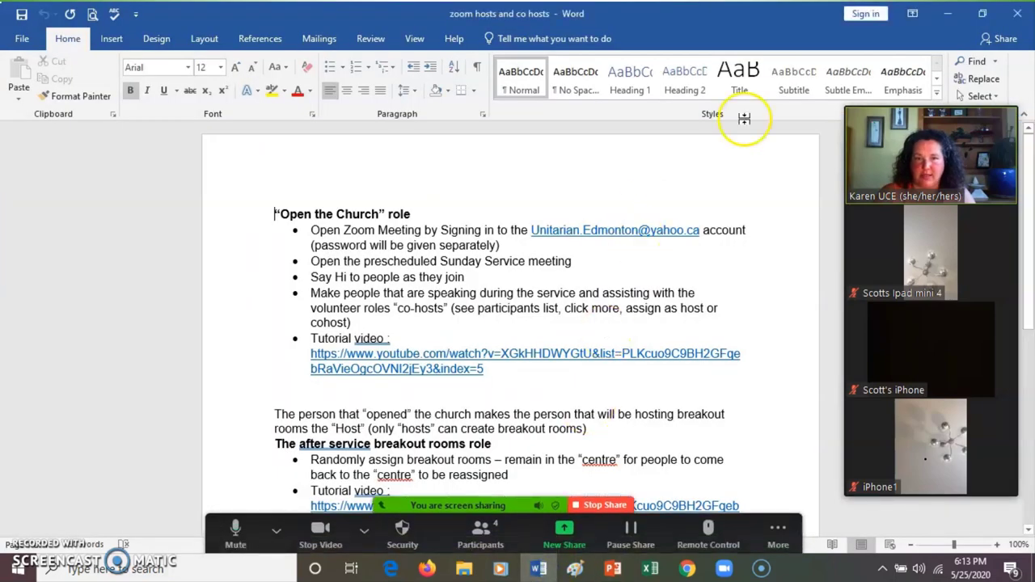
Restore Word and move it right; collapse Zoom's video panel and drag it below the notes
{"action": "left_click", "coordinate": [982, 14]}
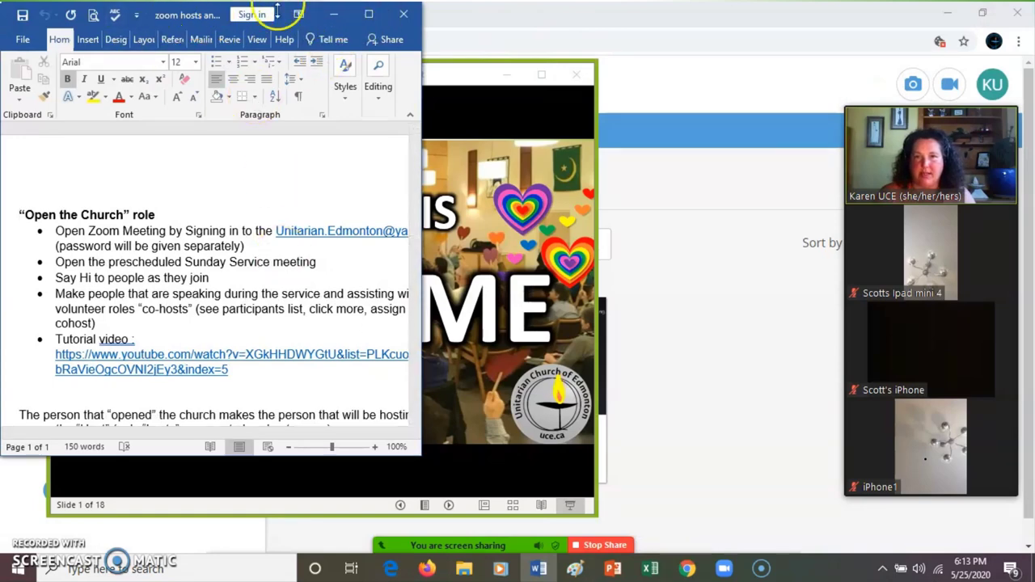
{"action": "left_click_drag", "start_coordinate": [281, 11], "coordinate": [888, 15]}
{"action": "mouse_move", "coordinate": [898, 103]}
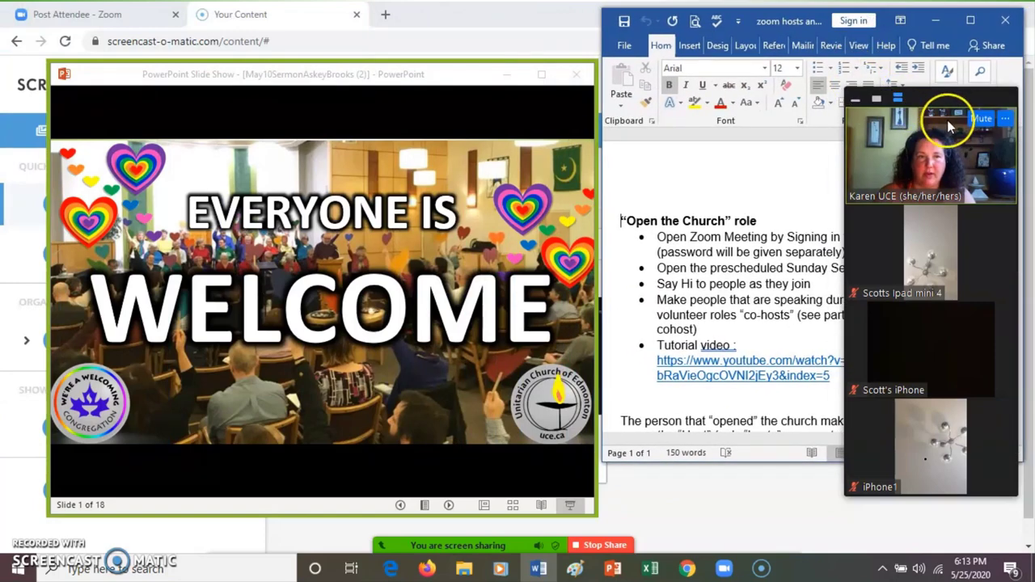
{"action": "left_click", "coordinate": [856, 99]}
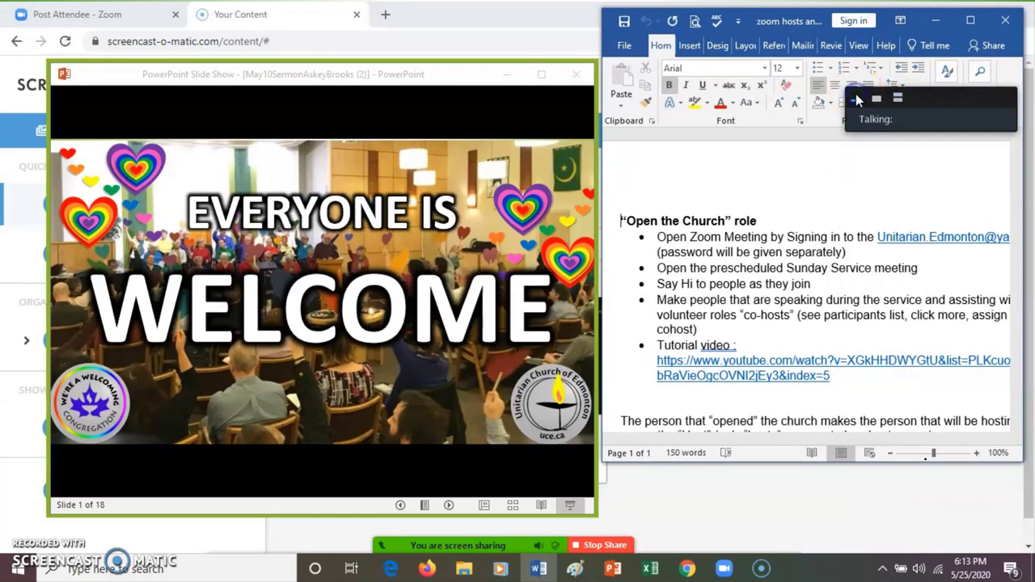
{"action": "left_click_drag", "start_coordinate": [931, 98], "coordinate": [899, 509]}
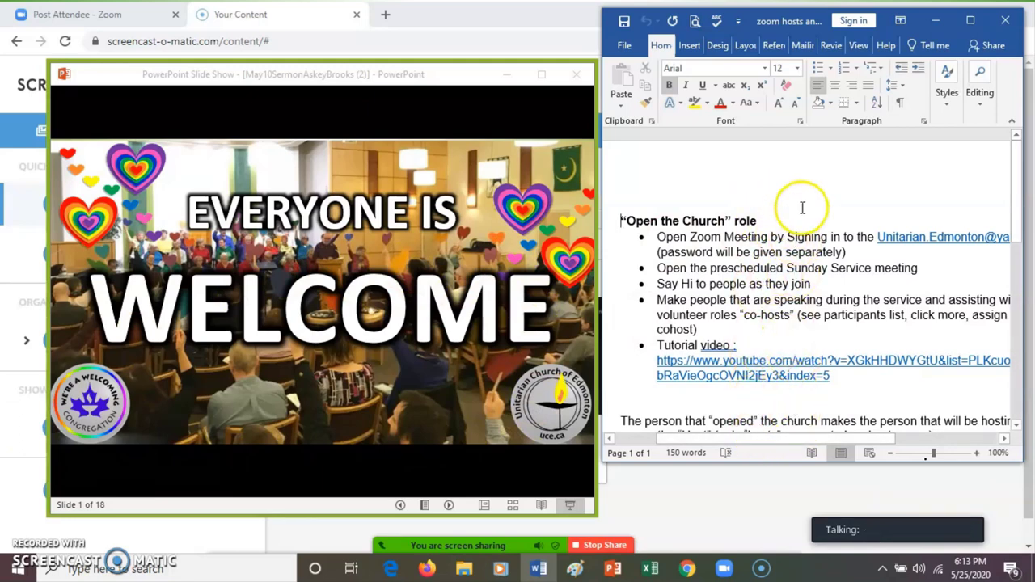
{"action": "scroll", "coordinate": [819, 299], "scroll_direction": "down", "scroll_amount": 4}
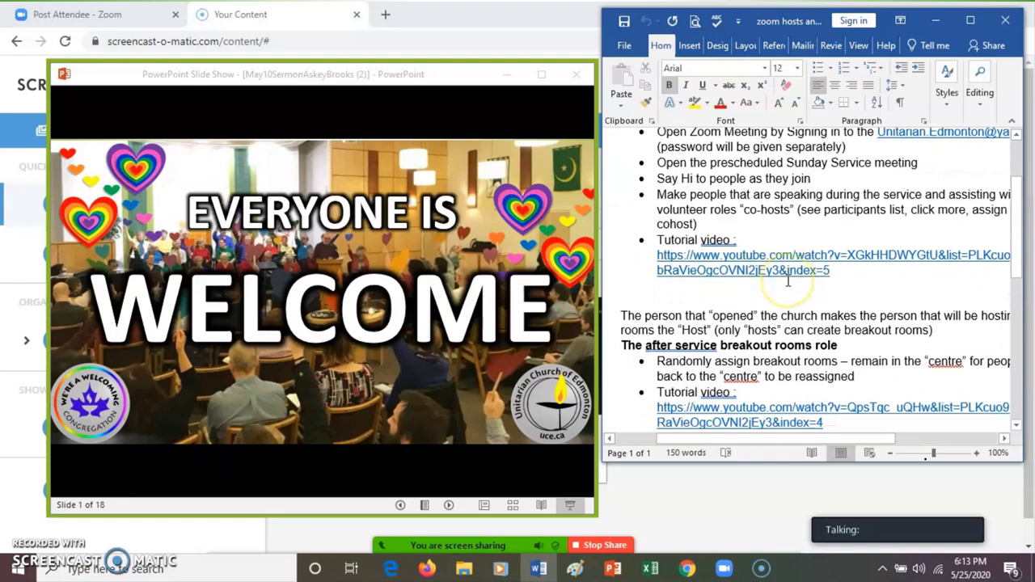
{"action": "scroll", "coordinate": [781, 323], "scroll_direction": "up", "scroll_amount": 4}
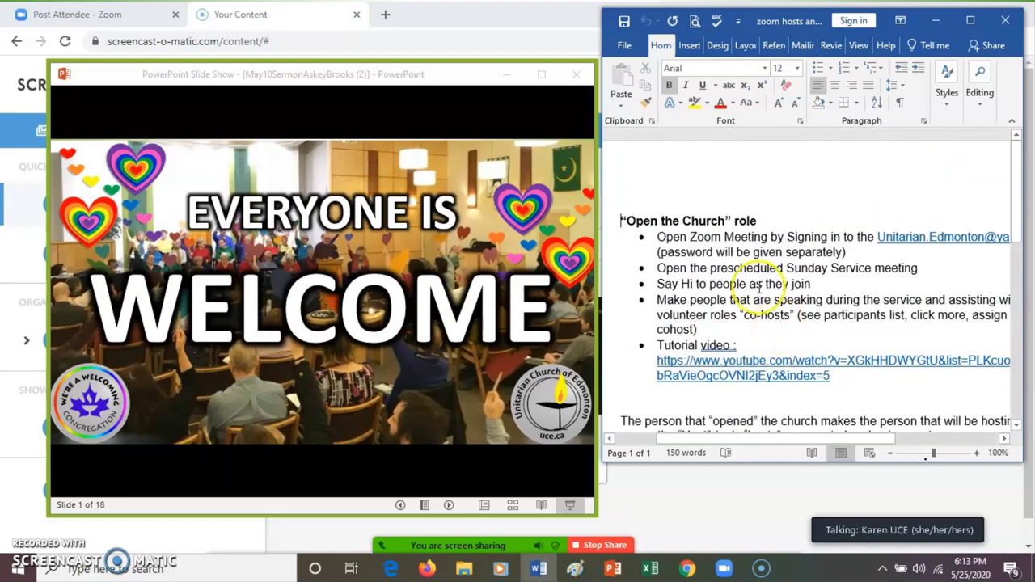
Activate the slide show window and advance past the order of service toward Kindling the Chalice
{"action": "left_click", "coordinate": [87, 325]}
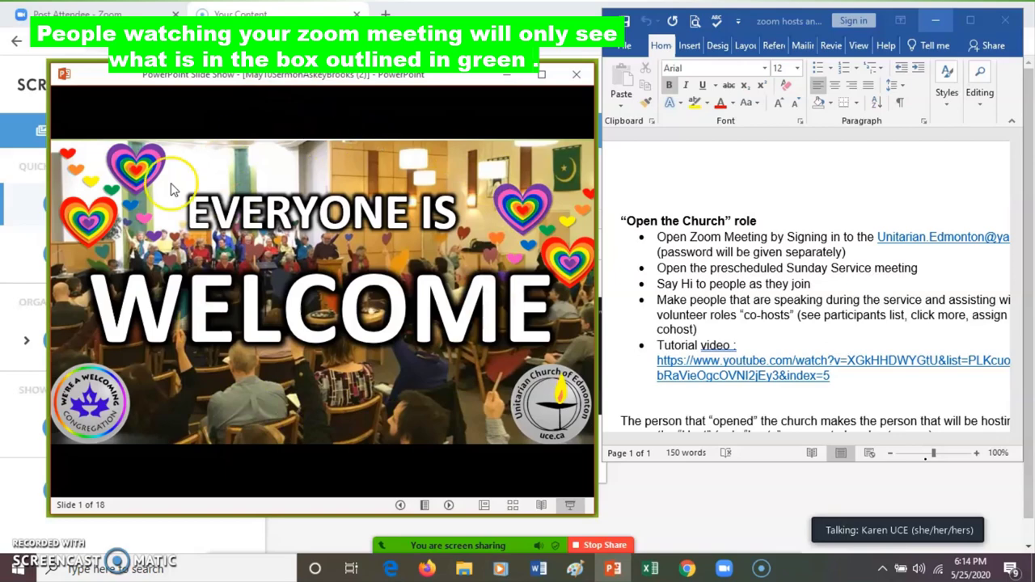
{"action": "left_click", "coordinate": [162, 419]}
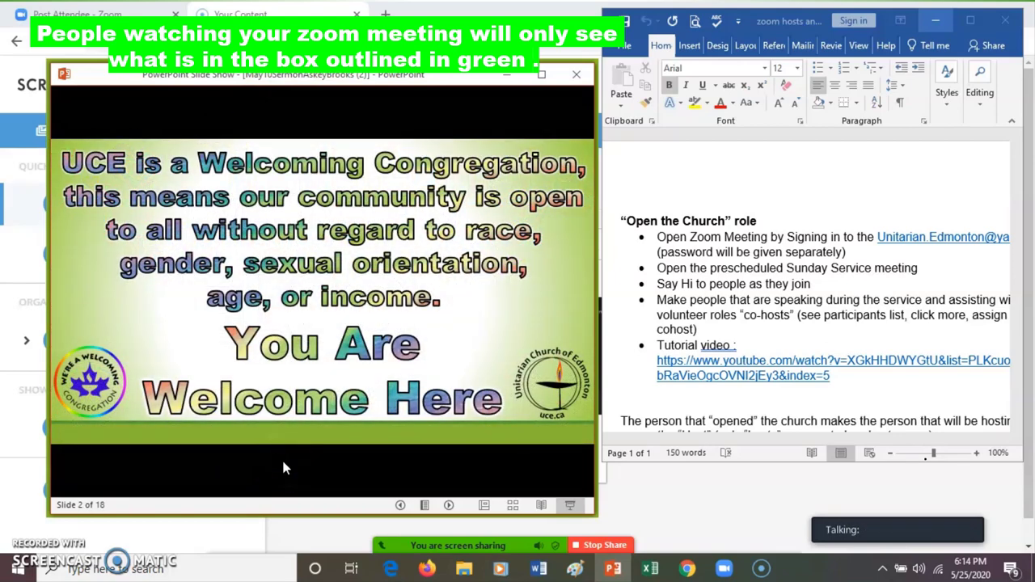
{"action": "left_click", "coordinate": [283, 467]}
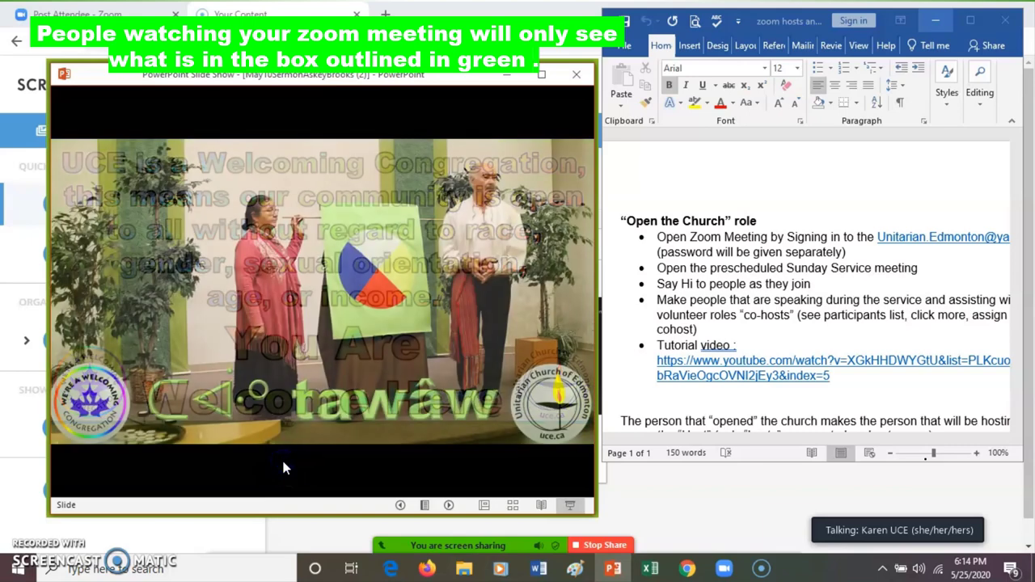
{"action": "left_click", "coordinate": [282, 465]}
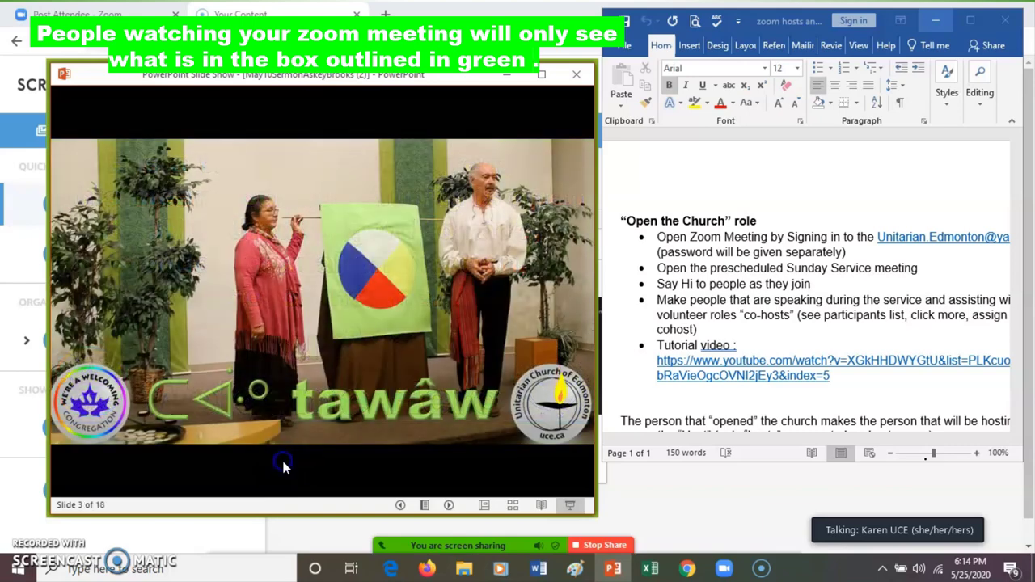
{"action": "left_click", "coordinate": [162, 472]}
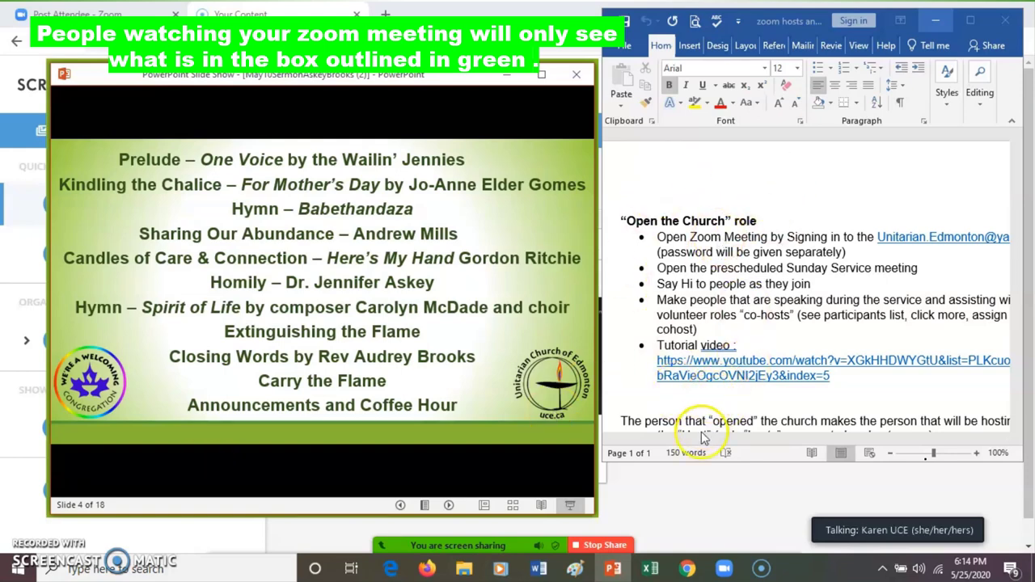
{"action": "left_click", "coordinate": [161, 457]}
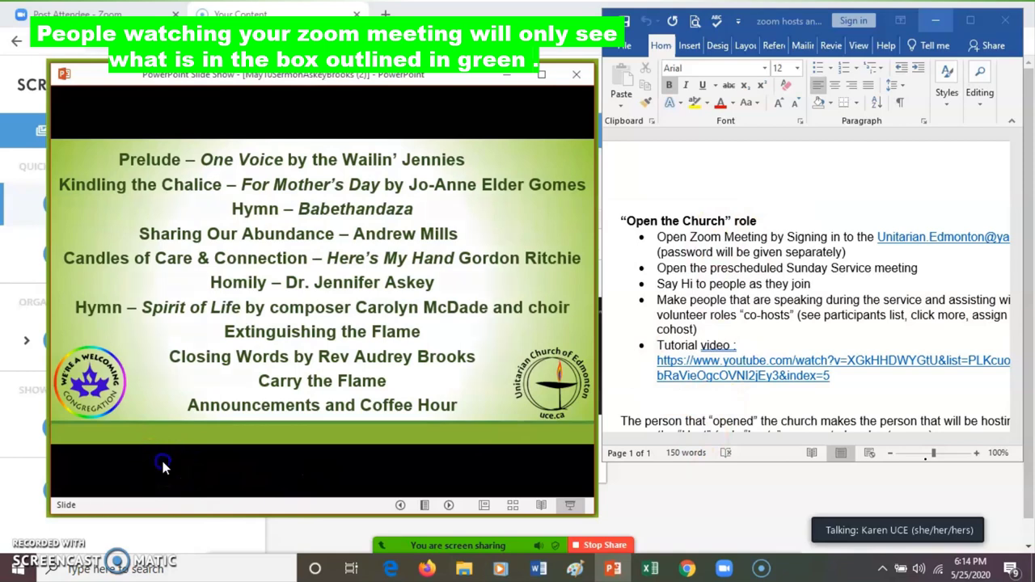